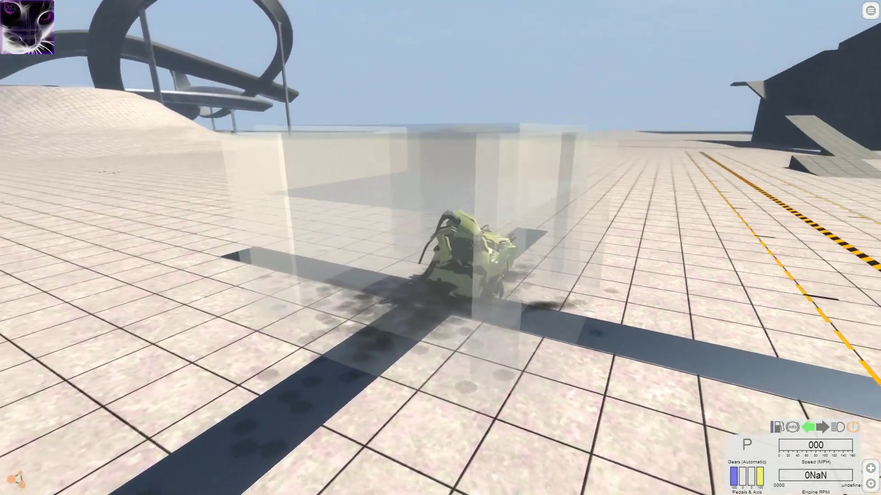
Reset the crushed van, then let the crusher flatten the white car into torn panels
key("r")
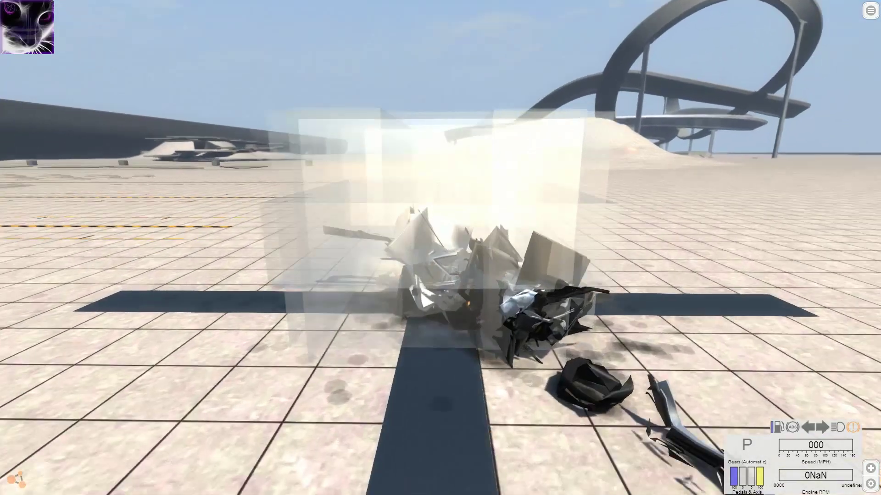
Replace the flattened wreck with a fresh box van and let the crusher compress it
key("ctrl+r")
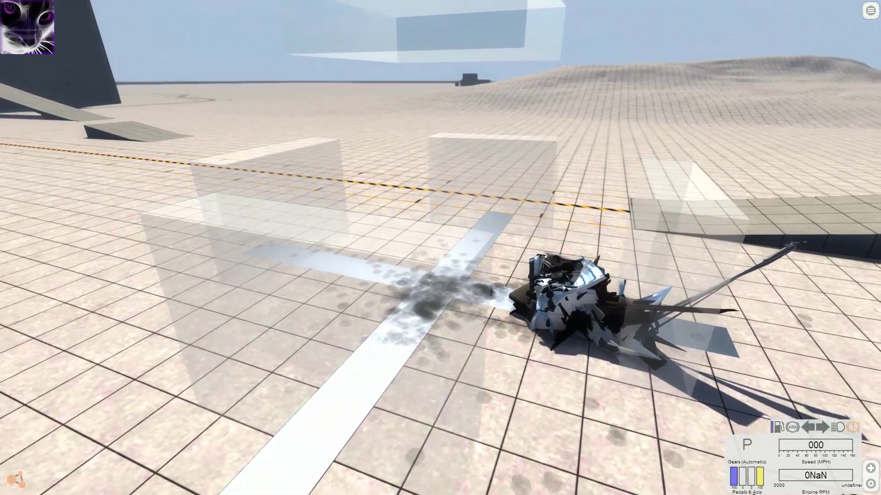
Reset to an intact turquoise pickup sitting inside the crusher box
key("r")
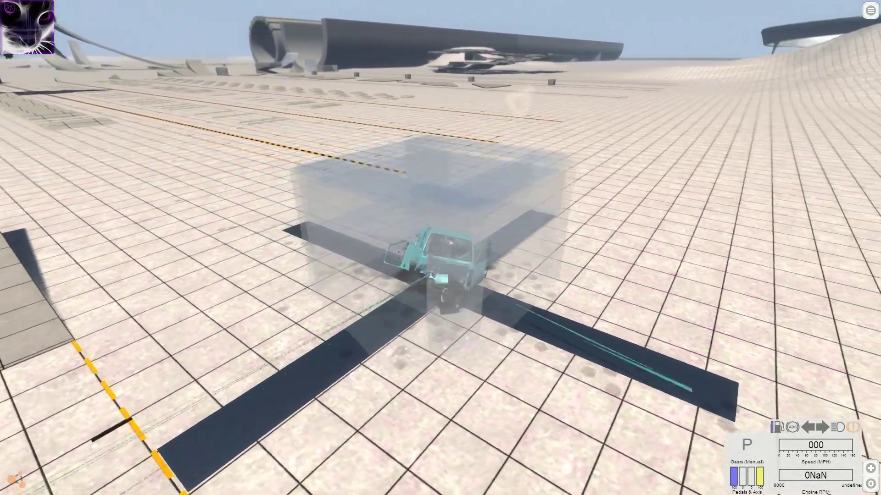
Reset the crushed pickup and let the crusher crumple the white semi-truck into twisted metal
key("r")
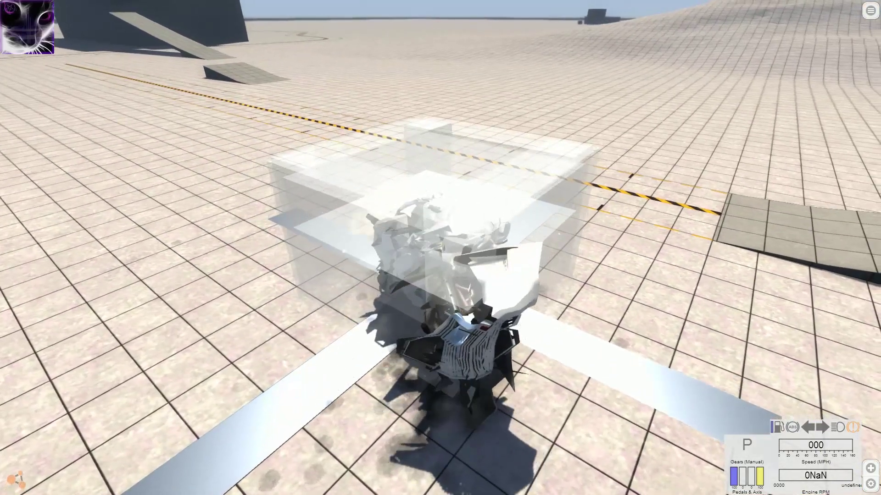
Reset the crushed semi-truck to intact so the concrete ball can be brought in
key("r")
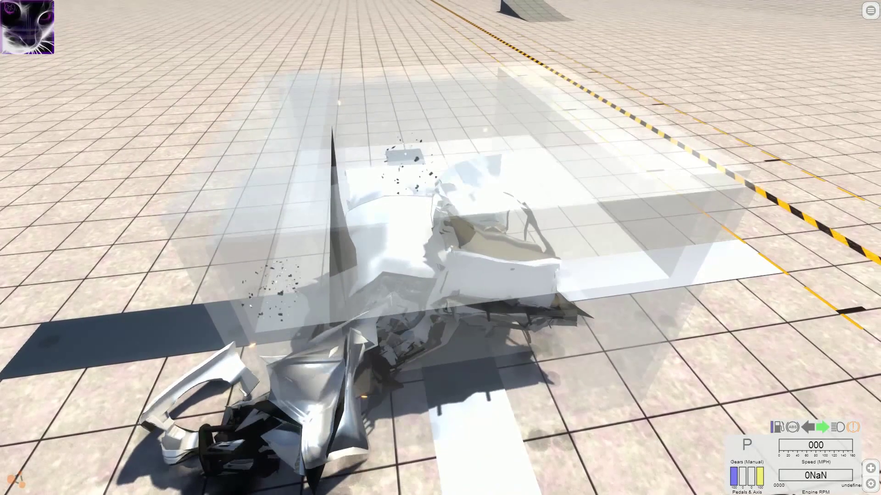
Spawn a fresh white police car and coupe inside the crusher box
key("r")
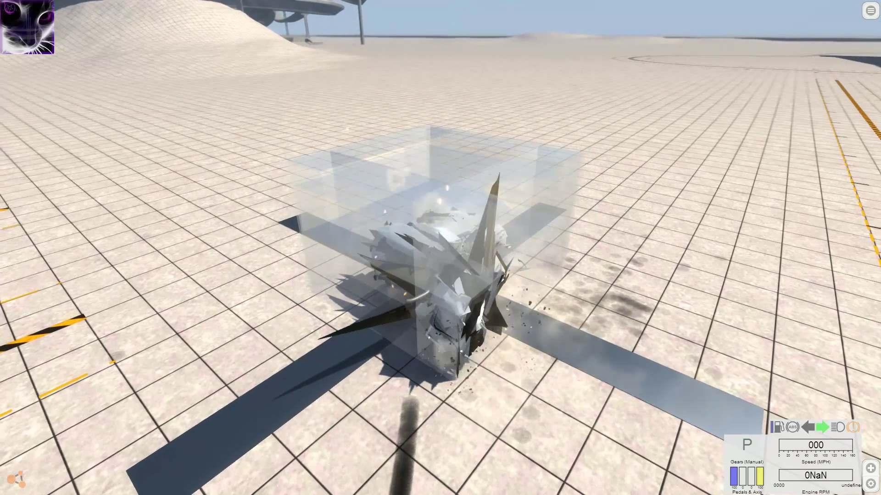
Restore the crushed police car and coupe to intact
key("r")
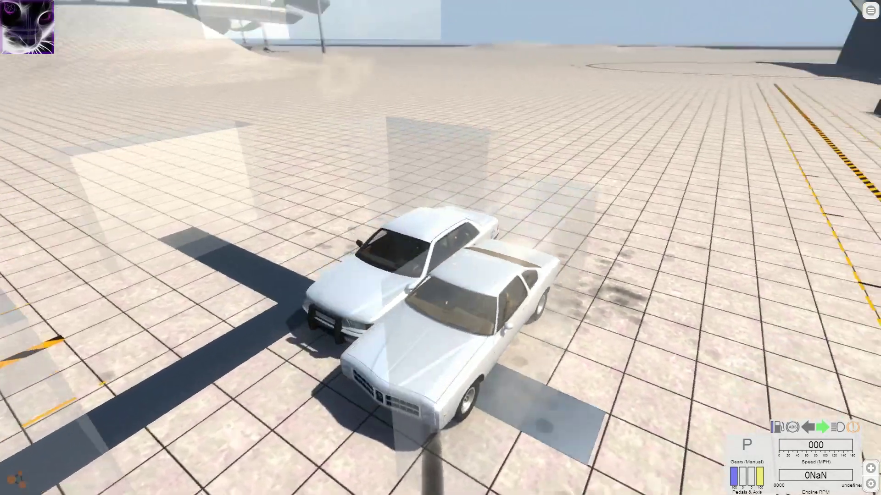